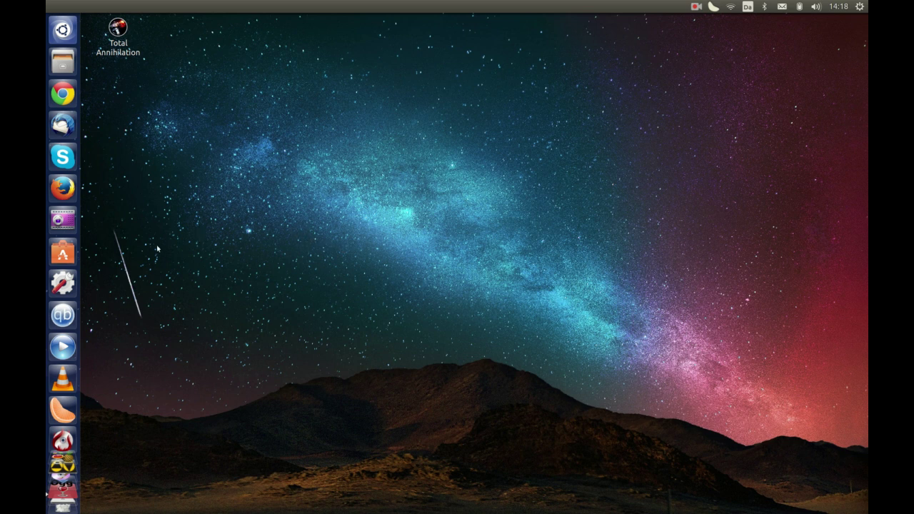
Step: Search the Ubuntu Software Center for "wine"
{"action": "left_click", "coordinate": [67, 258]}
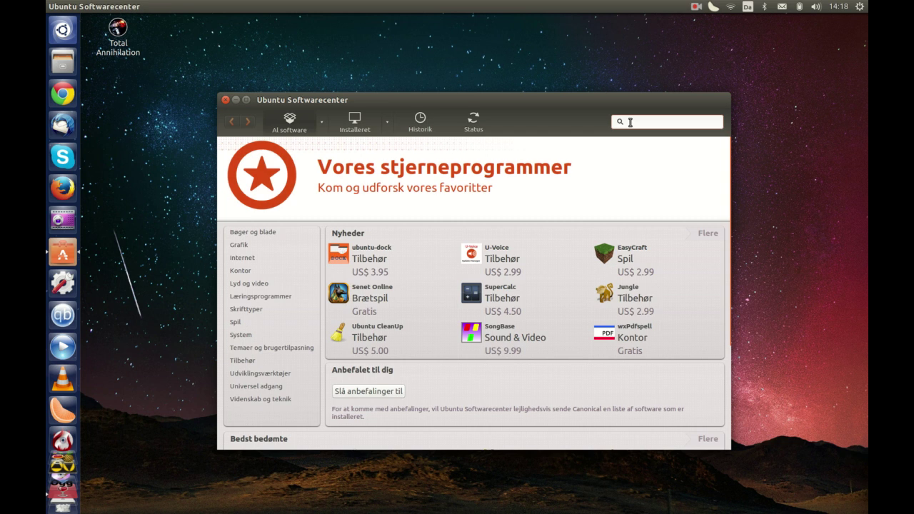
{"action": "left_click", "coordinate": [630, 122]}
{"action": "type", "text": "wine"}
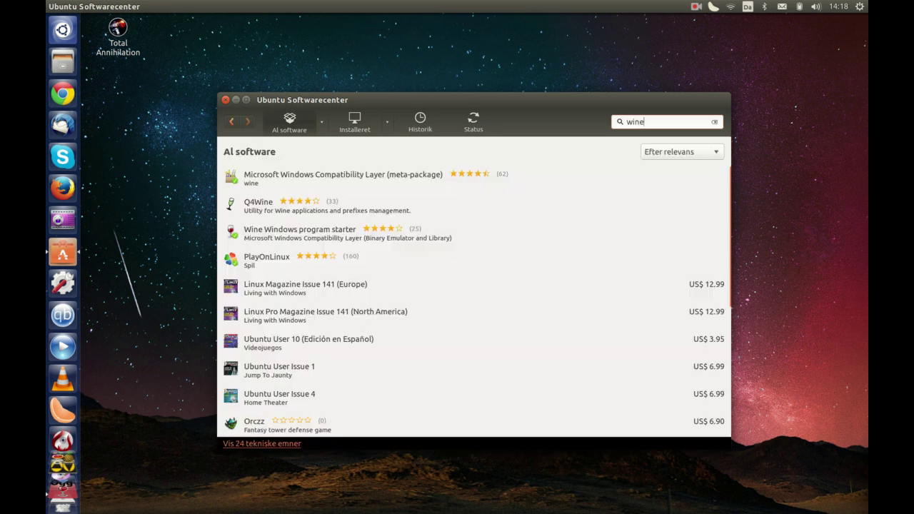
Step: Check the Microsoft Windows Compatibility Layer, Wine Windows program starter and PlayOnLinux entries, and close the software center
{"action": "left_click", "coordinate": [321, 188]}
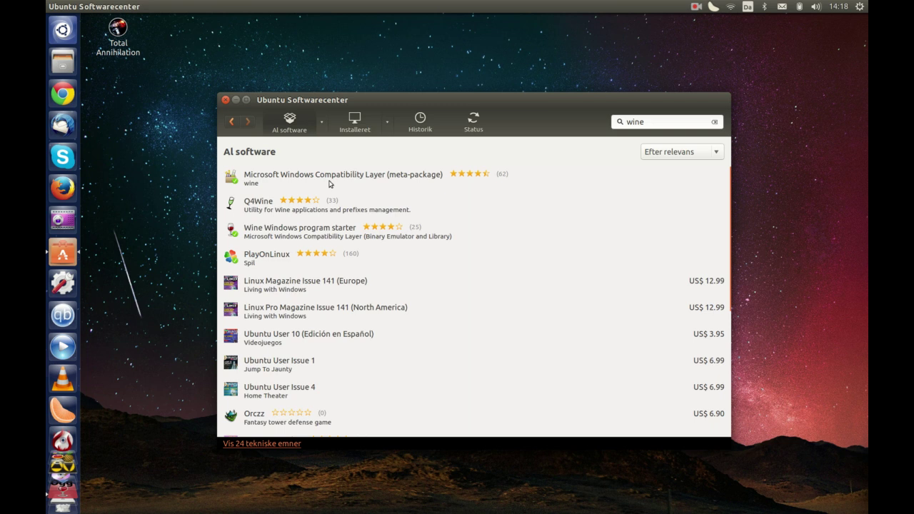
{"action": "left_click", "coordinate": [329, 180]}
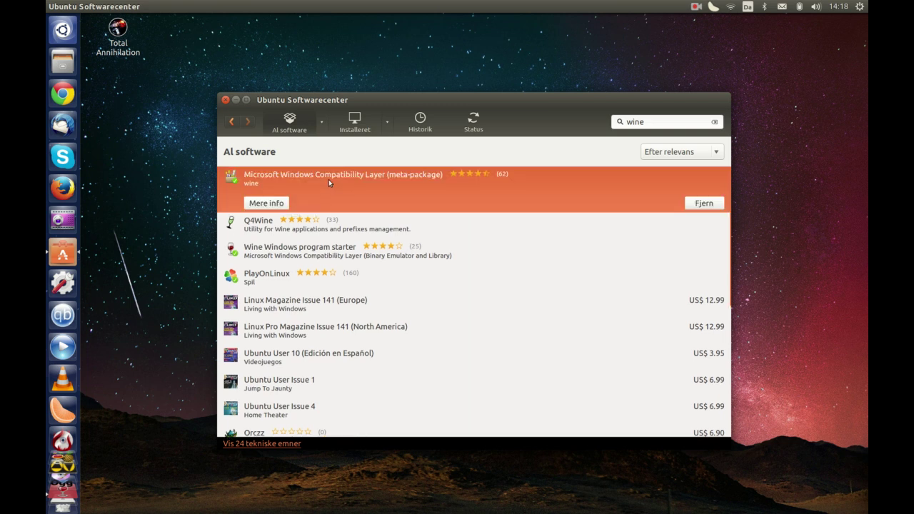
{"action": "left_click", "coordinate": [304, 252]}
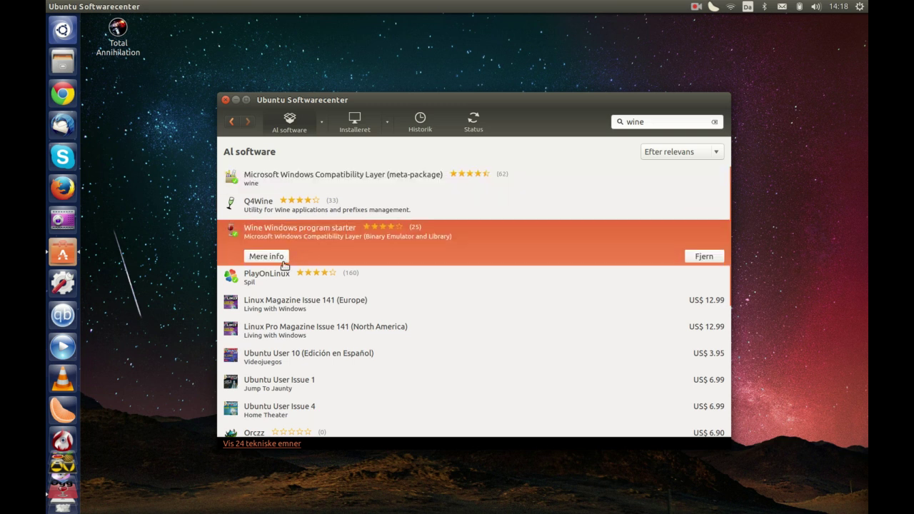
{"action": "left_click", "coordinate": [280, 277]}
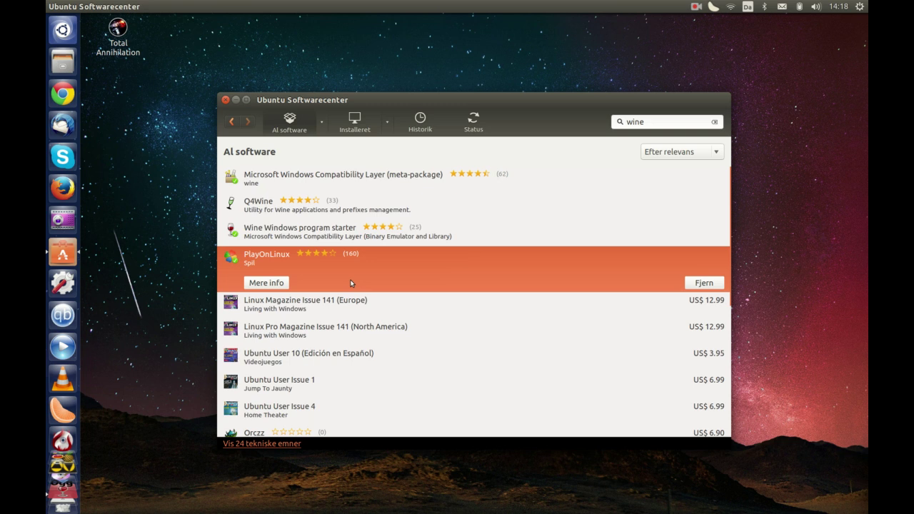
{"action": "left_click", "coordinate": [366, 180]}
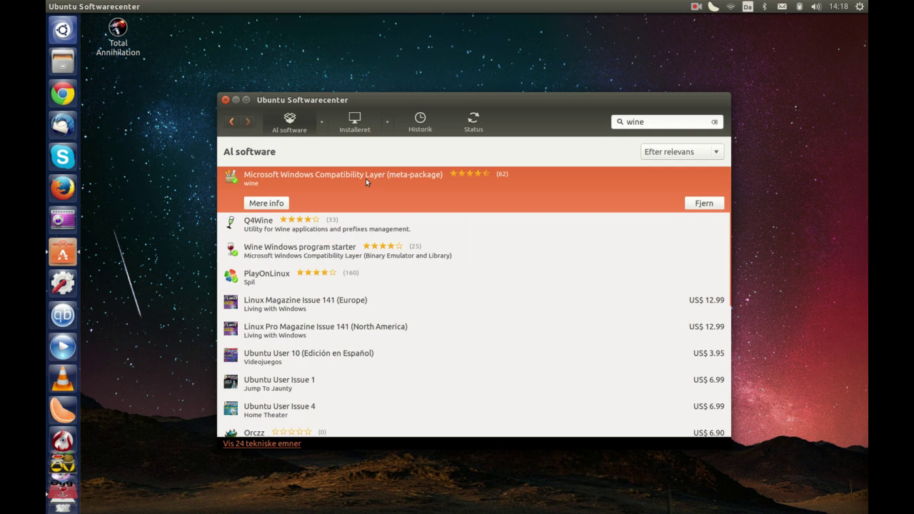
{"action": "left_click", "coordinate": [225, 99]}
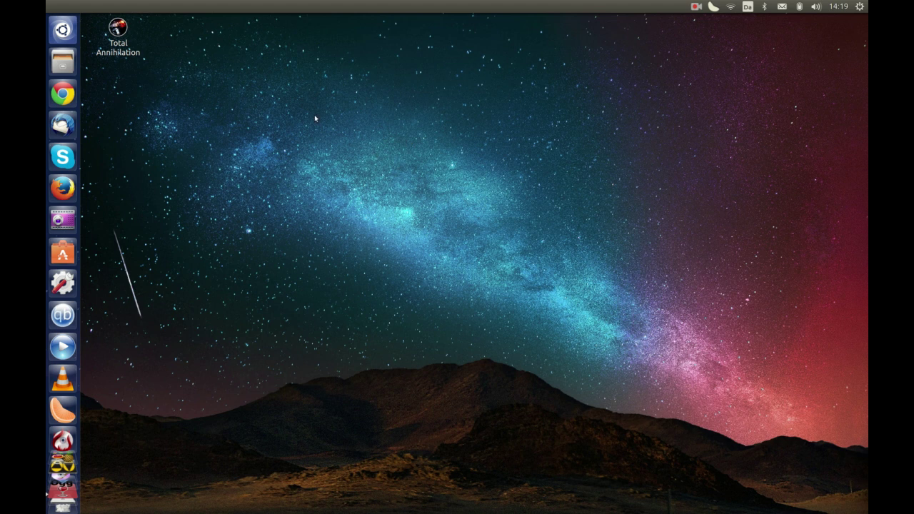
Step: Switch to the file manager and run InsLucasChess9.exe from the Hentede filer folder with Wine
{"action": "left_click", "coordinate": [70, 72]}
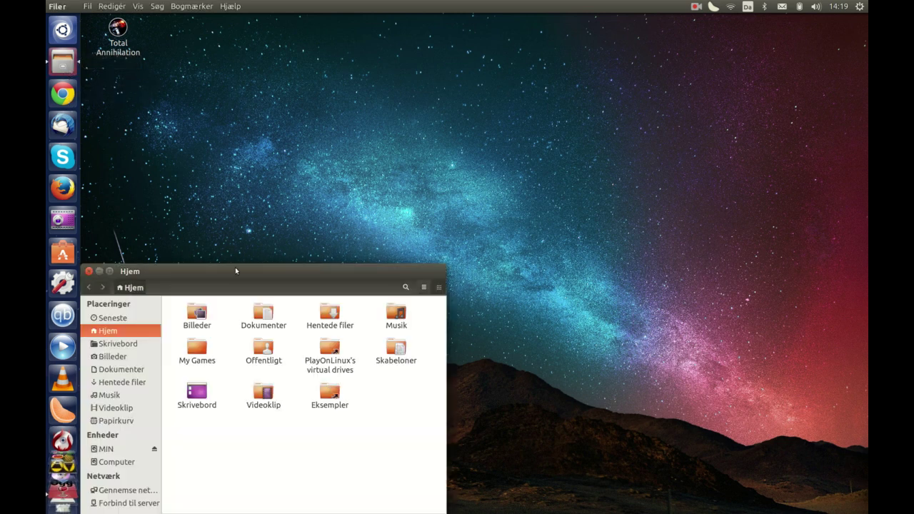
{"action": "left_click_drag", "start_coordinate": [240, 272], "coordinate": [495, 75]}
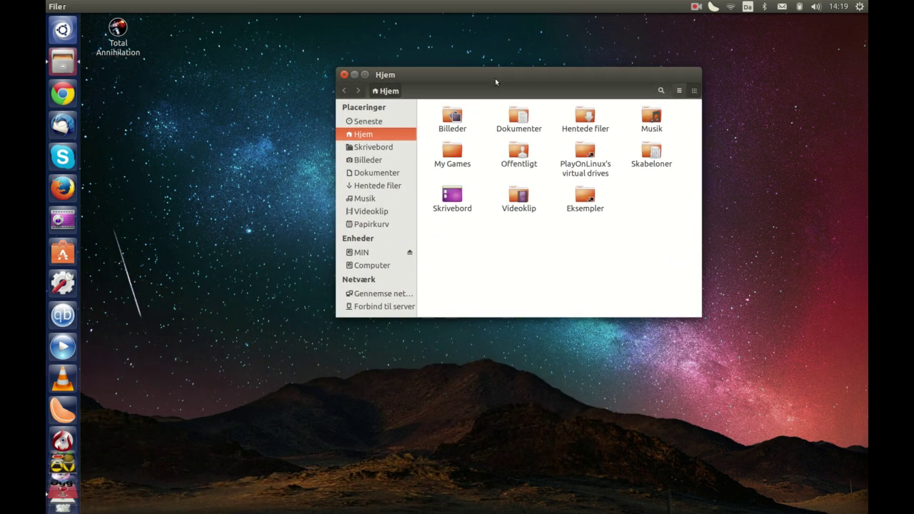
{"action": "left_click", "coordinate": [380, 186]}
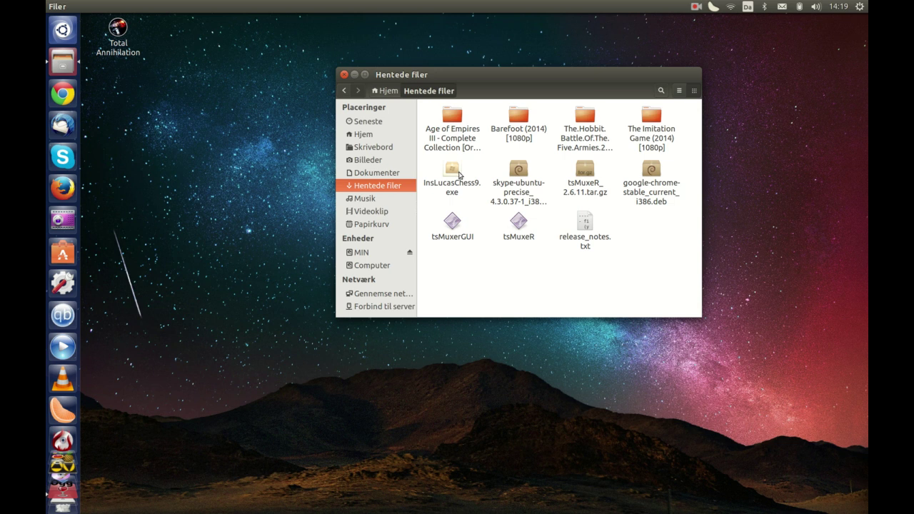
{"action": "right_click", "coordinate": [460, 175]}
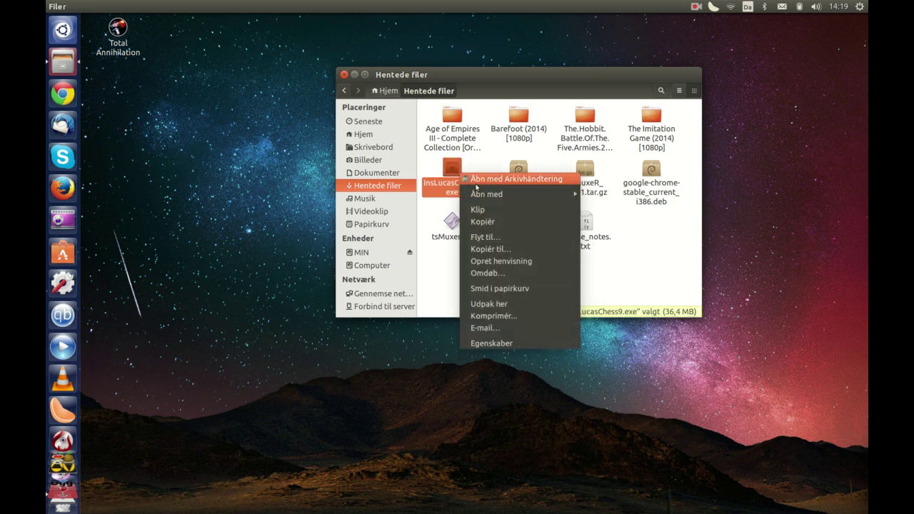
{"action": "mouse_move", "coordinate": [487, 195]}
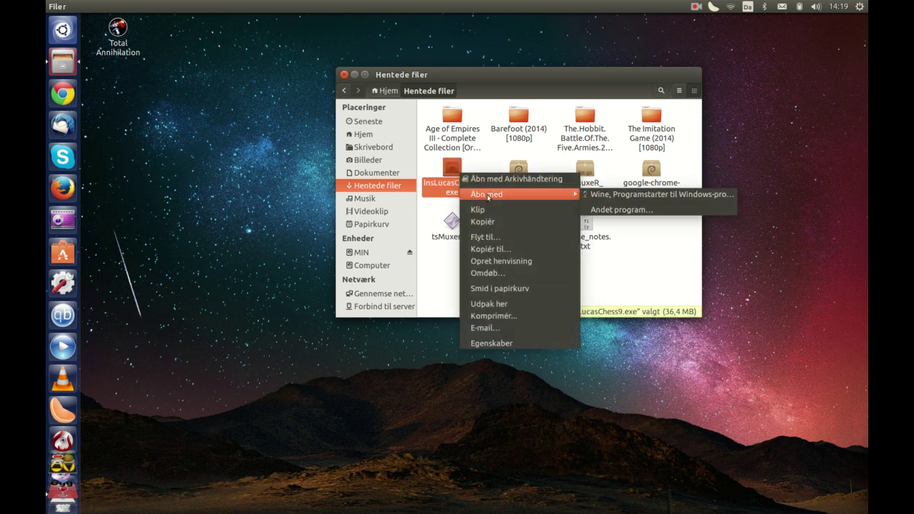
{"action": "left_click", "coordinate": [604, 200]}
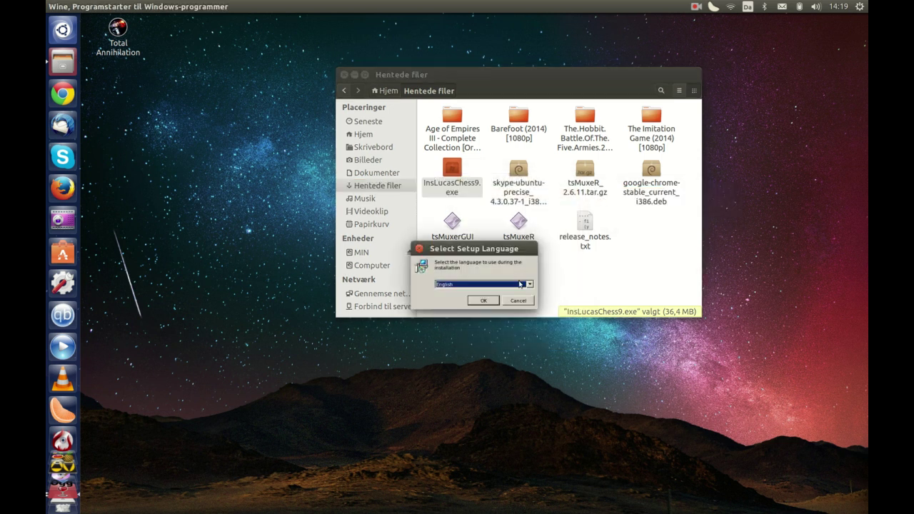
Step: Start the Lucas Chess setup in English and accept its license agreement
{"action": "left_click", "coordinate": [530, 284]}
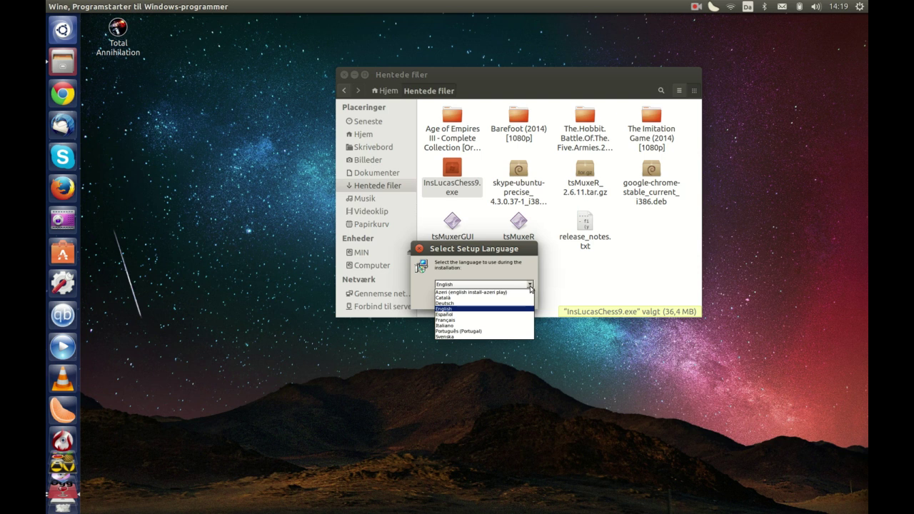
{"action": "left_click", "coordinate": [530, 286]}
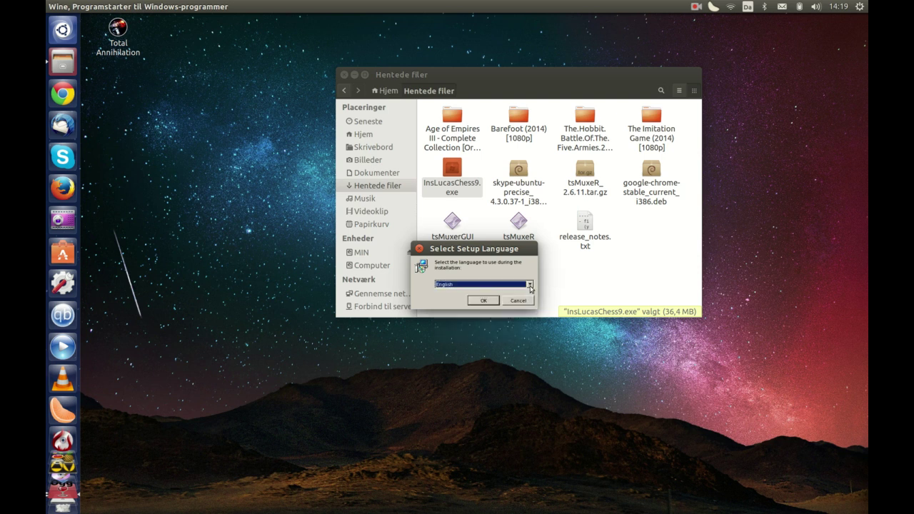
{"action": "left_click", "coordinate": [483, 300]}
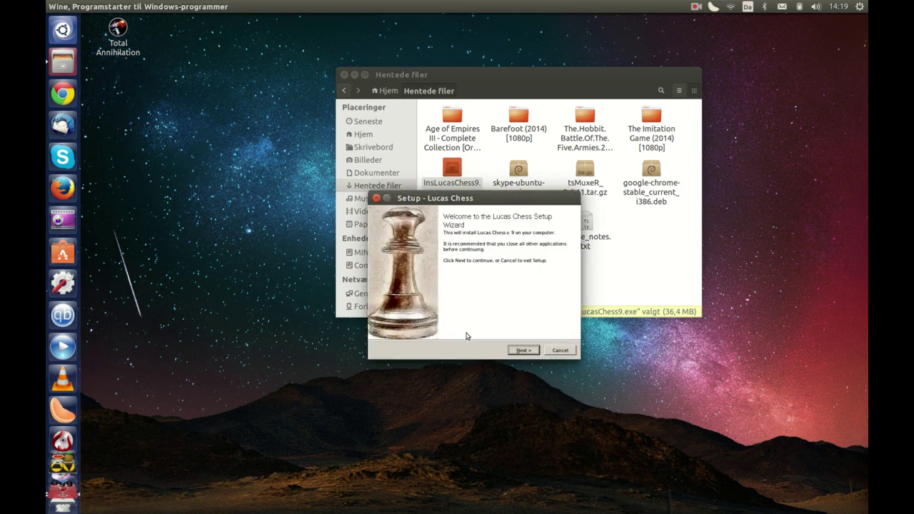
{"action": "left_click", "coordinate": [515, 350]}
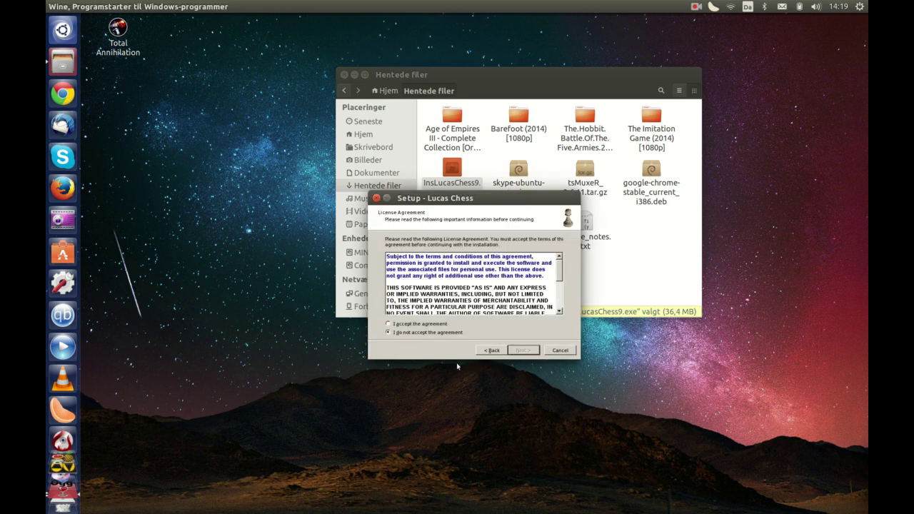
{"action": "left_click", "coordinate": [388, 323]}
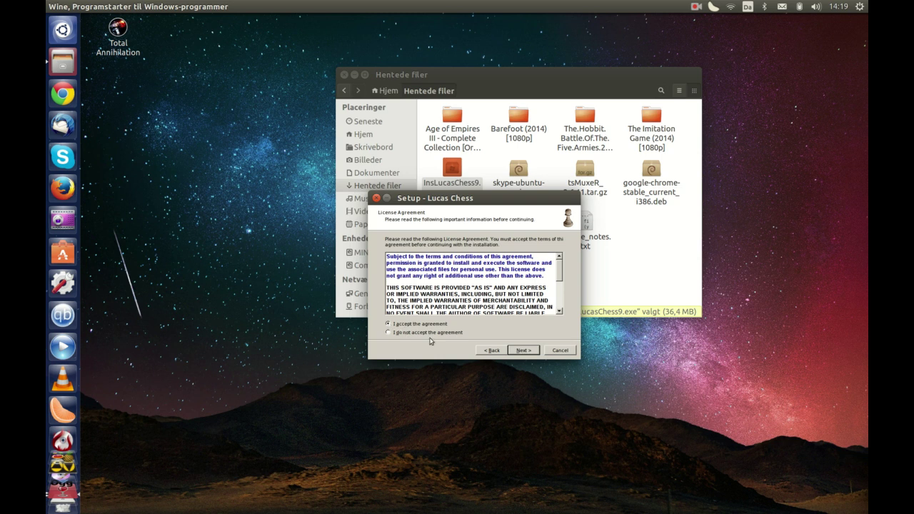
{"action": "left_click", "coordinate": [520, 352]}
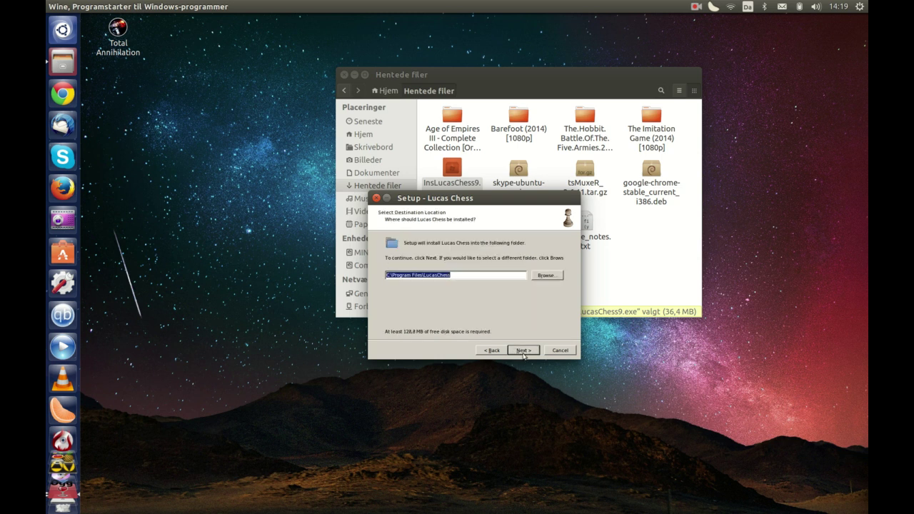
Step: Install Lucas Chess in C:\Program Files\LucasChess with the Lucas Chess Start Menu folder and no additional icons
{"action": "left_click", "coordinate": [523, 350]}
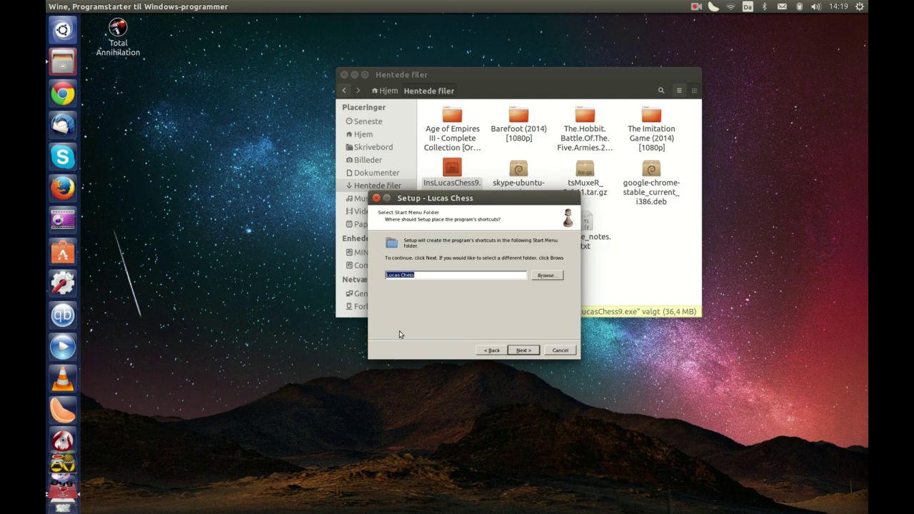
{"action": "left_click", "coordinate": [523, 350]}
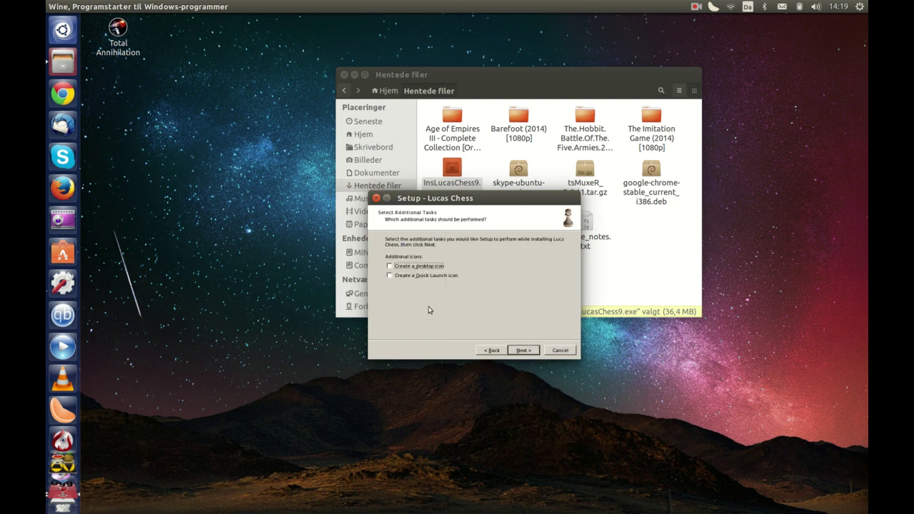
{"action": "left_click", "coordinate": [523, 349]}
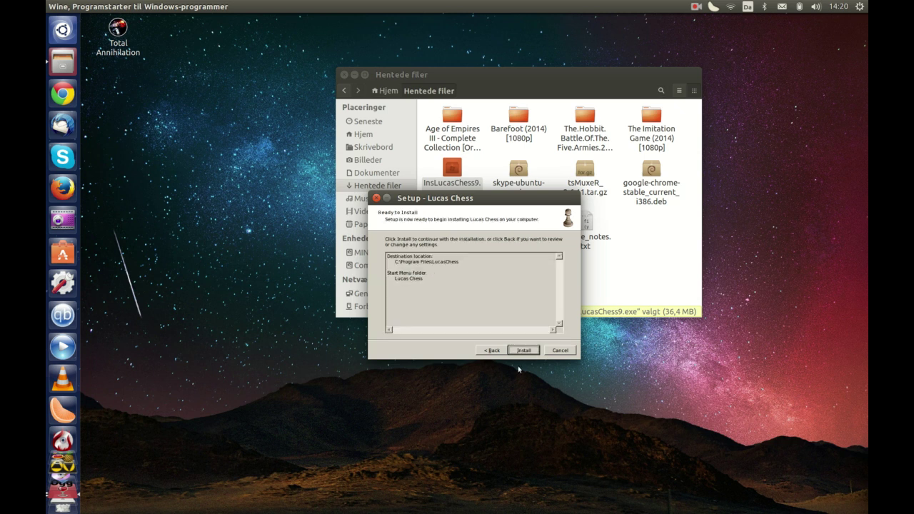
{"action": "left_click", "coordinate": [523, 350]}
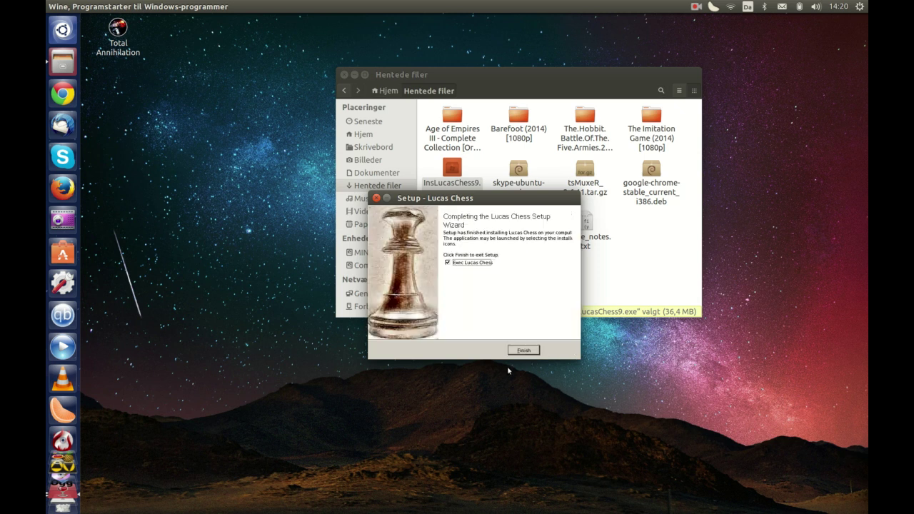
Step: Finish the setup without executing Lucas Chess and close the file manager
{"action": "left_click", "coordinate": [447, 263]}
{"action": "left_click", "coordinate": [523, 350]}
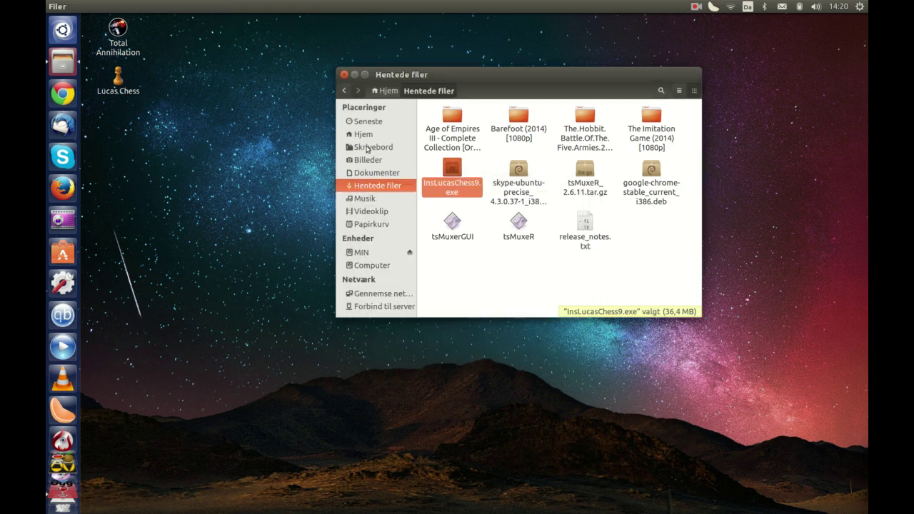
{"action": "left_click", "coordinate": [343, 74]}
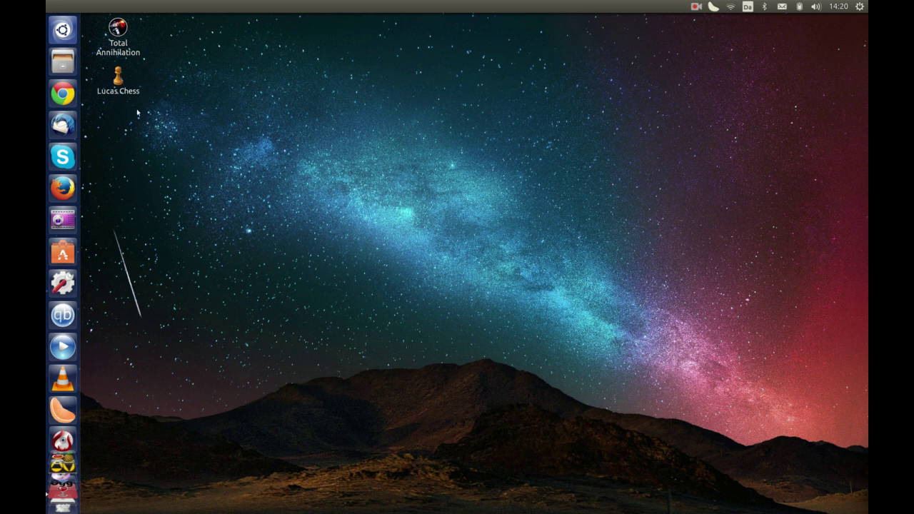
Step: Launch Lucas Chess from the desktop and return its maximized window to normal size
{"action": "left_click", "coordinate": [117, 76]}
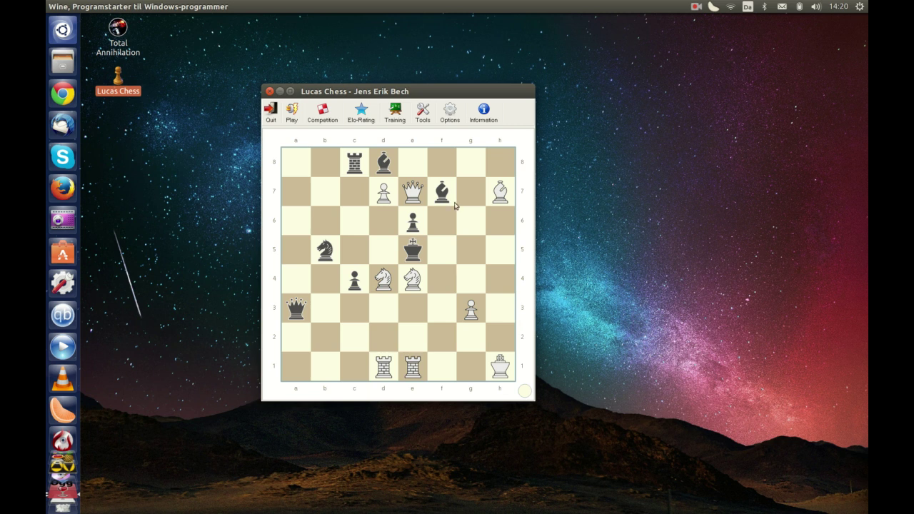
{"action": "left_click_drag", "start_coordinate": [447, 92], "coordinate": [475, 60]}
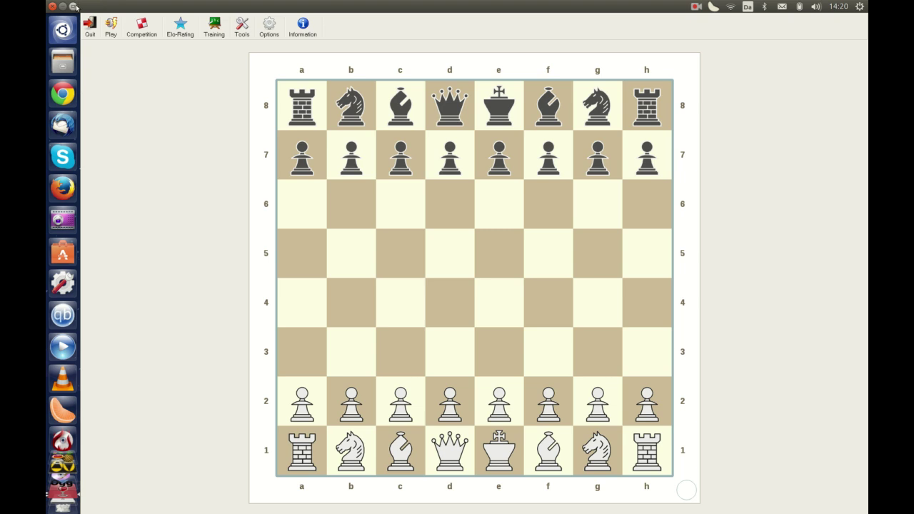
{"action": "left_click", "coordinate": [73, 7]}
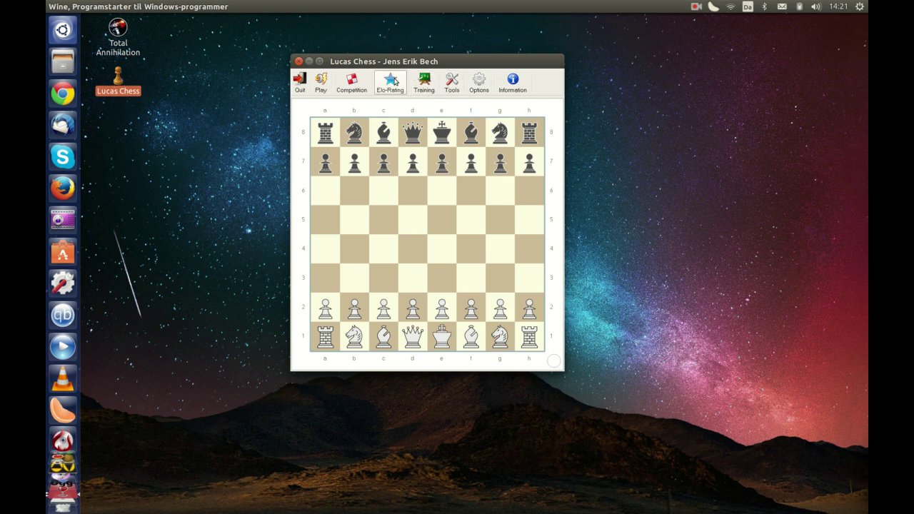
Step: Open the Tourney-Elo opponent list and enlarge its window downward to show more players
{"action": "left_click", "coordinate": [393, 81]}
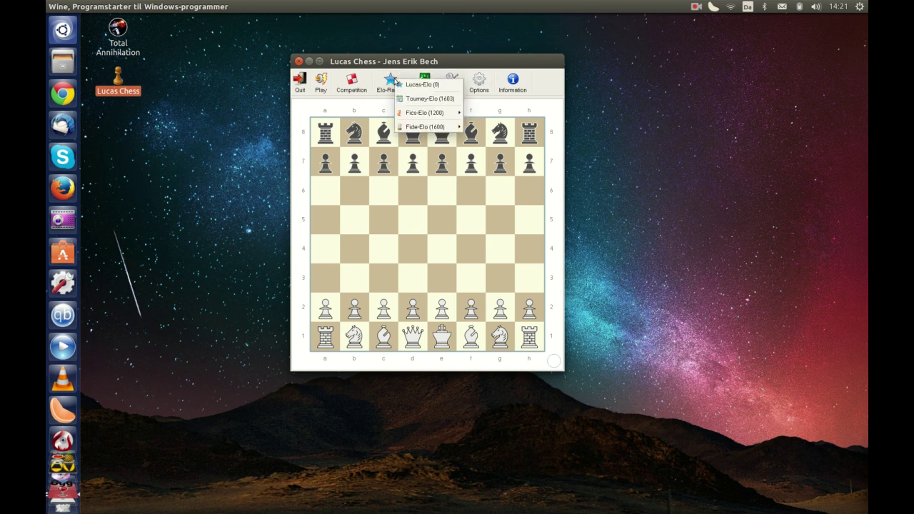
{"action": "left_click", "coordinate": [443, 100]}
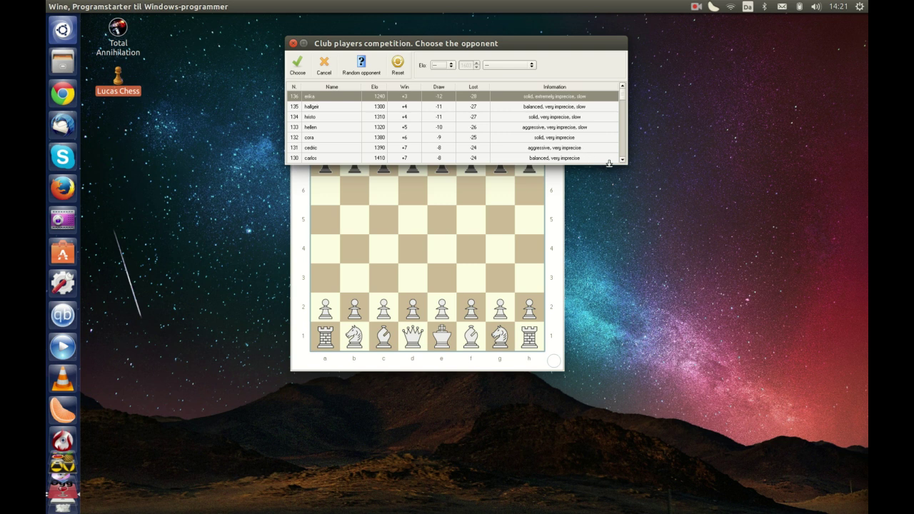
{"action": "left_click_drag", "start_coordinate": [609, 164], "coordinate": [613, 436]}
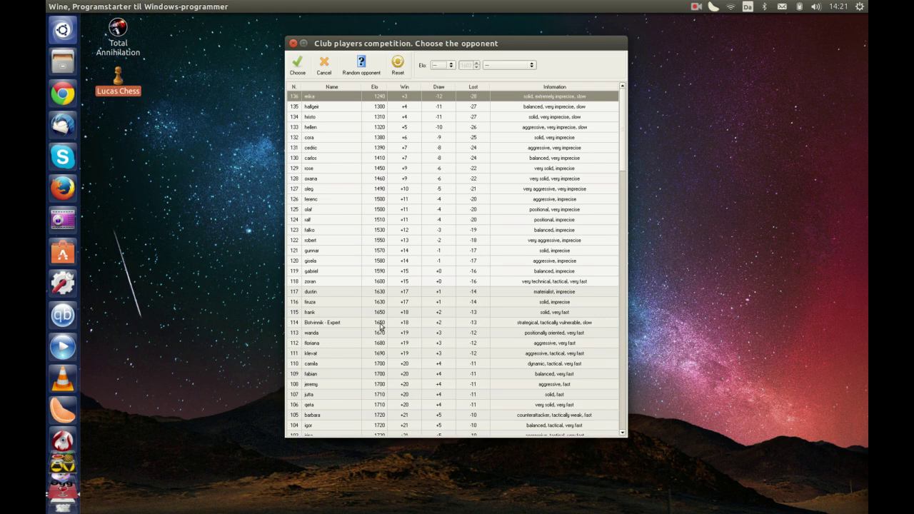
Step: Browse the club players list down to Aronian - Champion to examine the opponents and their Elo ratings
{"action": "key", "text": "Down"}
{"action": "key", "text": "Down"}
{"action": "key", "text": "Down"}
{"action": "key", "text": "Down"}
{"action": "key", "text": "Down"}
{"action": "key", "text": "Down"}
{"action": "key", "text": "Down"}
{"action": "key", "text": "Down"}
{"action": "key", "text": "Down"}
{"action": "key", "text": "Down"}
{"action": "key", "text": "Down"}
{"action": "key", "text": "Down"}
{"action": "key", "text": "Down"}
{"action": "key", "text": "Down"}
{"action": "key", "text": "Down"}
{"action": "key", "text": "Down"}
{"action": "key", "text": "Down"}
{"action": "key", "text": "Down"}
{"action": "key", "text": "Down"}
{"action": "key", "text": "Down"}
{"action": "key", "text": "Down"}
{"action": "key", "text": "Down"}
{"action": "key", "text": "Down"}
{"action": "key", "text": "Down"}
{"action": "key", "text": "Down"}
{"action": "key", "text": "Down"}
{"action": "key", "text": "Down"}
{"action": "key", "text": "Down"}
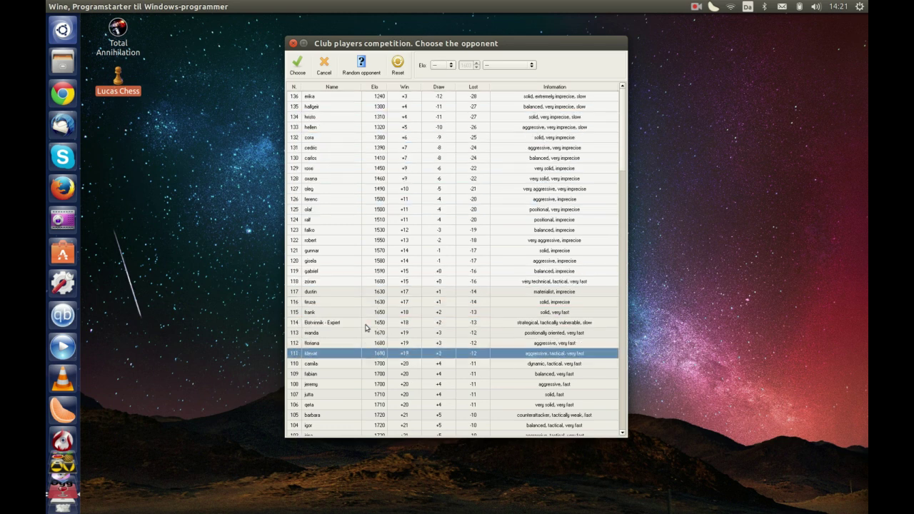
{"action": "key", "text": "Down"}
{"action": "key", "text": "Down"}
{"action": "key", "text": "Down"}
{"action": "key", "text": "Down"}
{"action": "key", "text": "Down"}
{"action": "key", "text": "Down"}
{"action": "key", "text": "Down"}
{"action": "key", "text": "Down"}
{"action": "key", "text": "Down"}
{"action": "key", "text": "Down"}
{"action": "key", "text": "Down"}
{"action": "key", "text": "Down"}
{"action": "key", "text": "Down"}
{"action": "key", "text": "Down"}
{"action": "key", "text": "Down"}
{"action": "key", "text": "Down"}
{"action": "key", "text": "Down"}
{"action": "key", "text": "Down"}
{"action": "key", "text": "Down"}
{"action": "key", "text": "Down"}
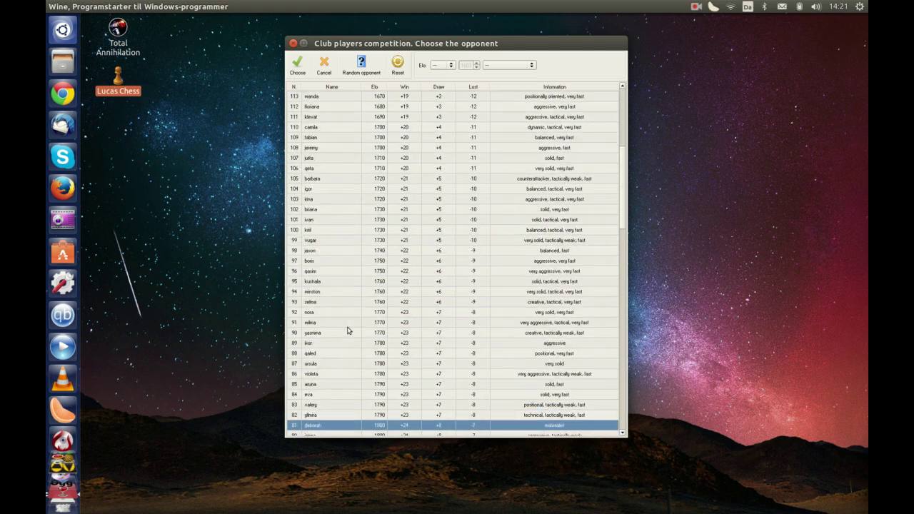
{"action": "key", "text": "Down"}
{"action": "key", "text": "Down"}
{"action": "key", "text": "Down"}
{"action": "key", "text": "Down"}
{"action": "key", "text": "Down"}
{"action": "key", "text": "Down"}
{"action": "key", "text": "Down"}
{"action": "key", "text": "Down"}
{"action": "key", "text": "Down"}
{"action": "key", "text": "Down"}
{"action": "key", "text": "Down"}
{"action": "key", "text": "Down"}
{"action": "key", "text": "Down"}
{"action": "key", "text": "Down"}
{"action": "key", "text": "Down"}
{"action": "key", "text": "Down"}
{"action": "key", "text": "Down"}
{"action": "key", "text": "Down"}
{"action": "key", "text": "Down"}
{"action": "key", "text": "Down"}
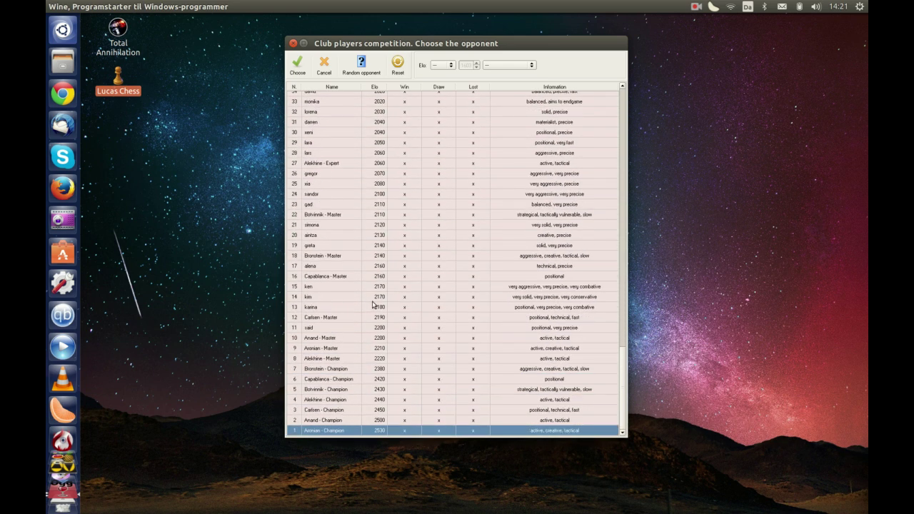
Step: Browse the club players list back up to Anand - Expert to examine which opponents offer win, draw and loss points
{"action": "key", "text": "Up"}
{"action": "key", "text": "Up"}
{"action": "key", "text": "Up"}
{"action": "key", "text": "Up"}
{"action": "key", "text": "Up"}
{"action": "key", "text": "Up"}
{"action": "key", "text": "Up"}
{"action": "key", "text": "Up"}
{"action": "key", "text": "Up"}
{"action": "key", "text": "Up"}
{"action": "key", "text": "Up"}
{"action": "key", "text": "Up"}
{"action": "key", "text": "Up"}
{"action": "key", "text": "Up"}
{"action": "key", "text": "Up"}
{"action": "key", "text": "Up"}
{"action": "key", "text": "Up"}
{"action": "key", "text": "Up"}
{"action": "key", "text": "Up"}
{"action": "key", "text": "Up"}
{"action": "key", "text": "Up"}
{"action": "key", "text": "Up"}
{"action": "key", "text": "Up"}
{"action": "key", "text": "Up"}
{"action": "key", "text": "Up"}
{"action": "key", "text": "Up"}
{"action": "key", "text": "Up"}
{"action": "key", "text": "Up"}
{"action": "key", "text": "Up"}
{"action": "key", "text": "Up"}
{"action": "key", "text": "Up"}
{"action": "key", "text": "Up"}
{"action": "key", "text": "Up"}
{"action": "key", "text": "Up"}
{"action": "key", "text": "Up"}
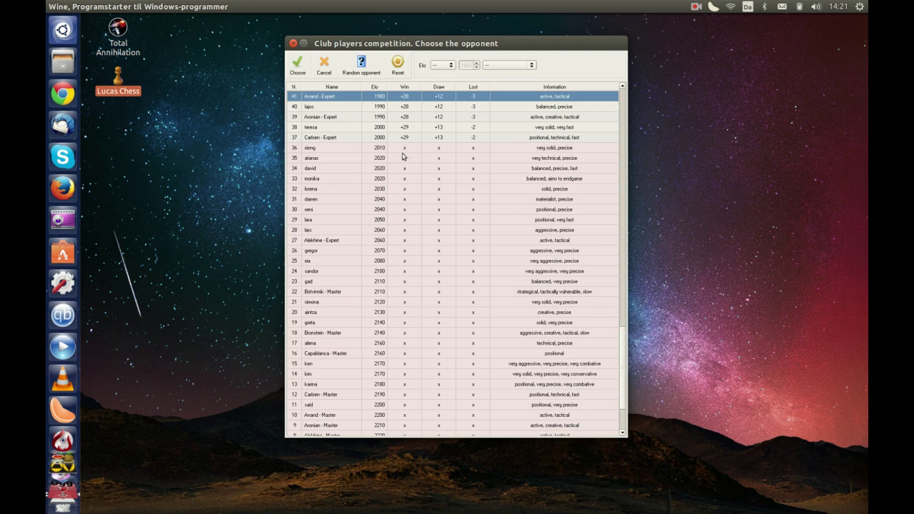
Step: Compare the win, draw and loss entries of Carlsen - Expert with those of the neighbouring 2010-rated opponent
{"action": "left_click", "coordinate": [366, 149]}
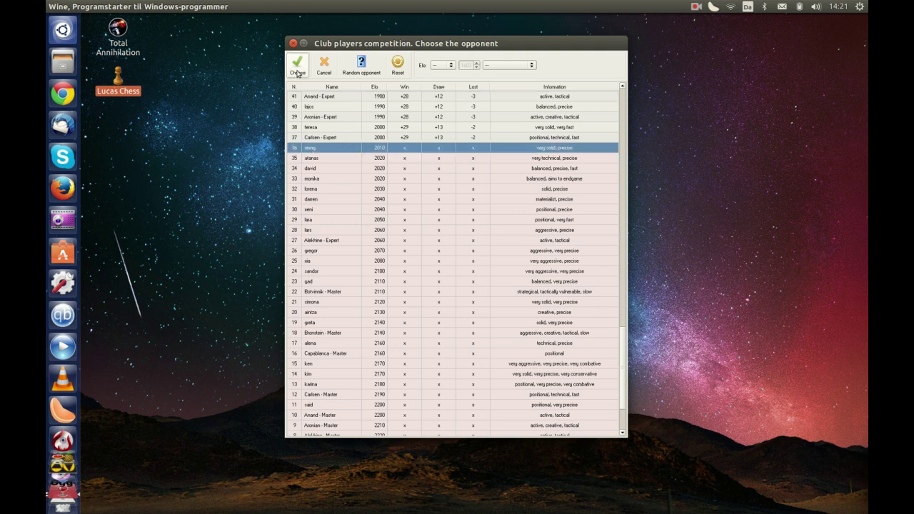
{"action": "left_click", "coordinate": [372, 138]}
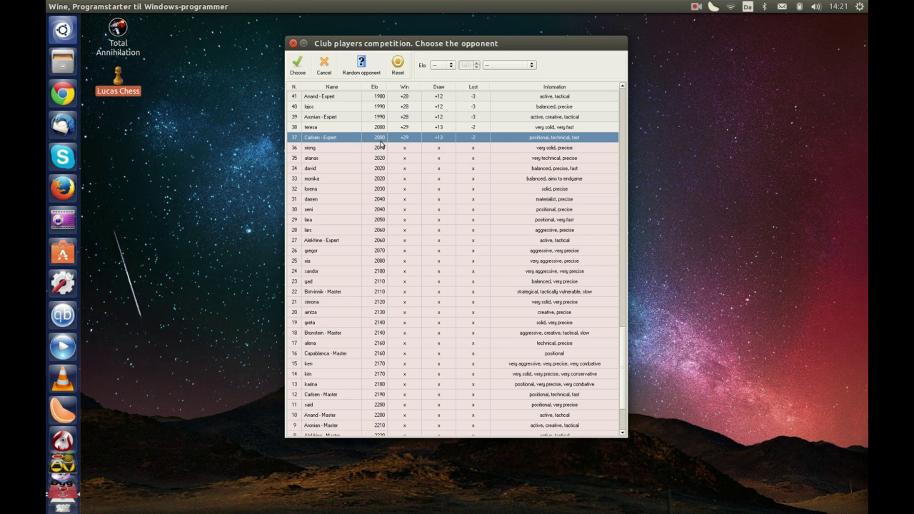
{"action": "left_click", "coordinate": [393, 147]}
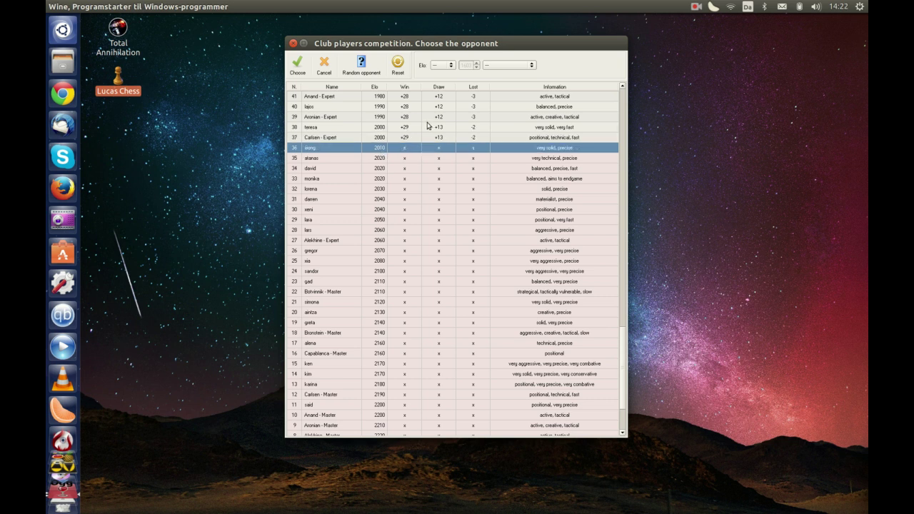
Step: Choose opponent number 110, rated 1700, and start the game with 25 total minutes
{"action": "left_click_drag", "start_coordinate": [424, 125], "coordinate": [386, 108]}
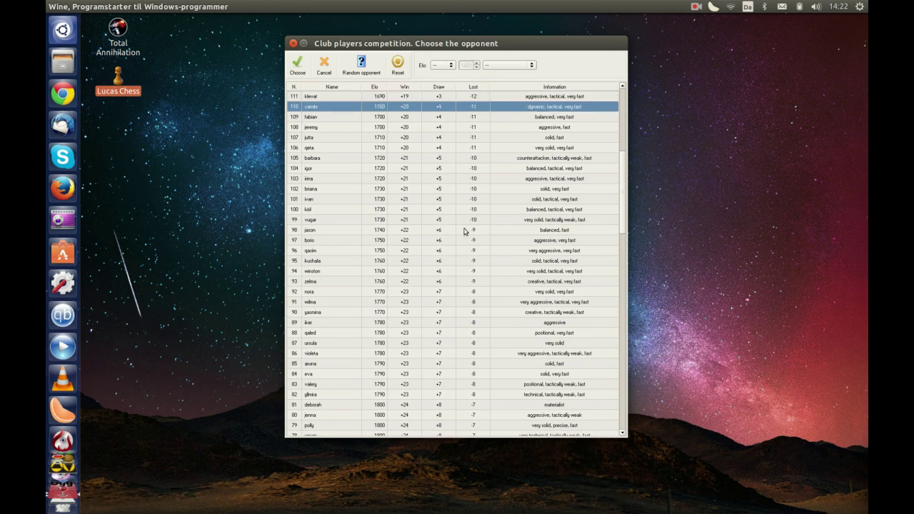
{"action": "left_click", "coordinate": [295, 70]}
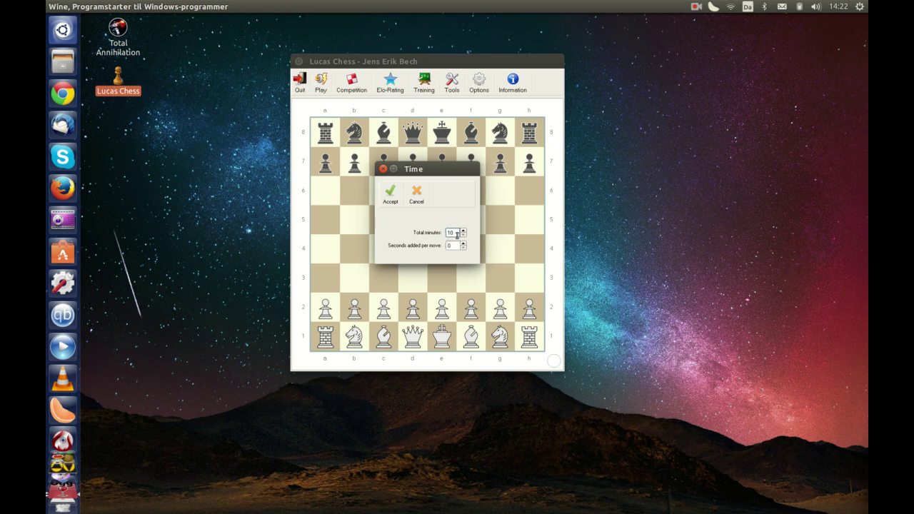
{"action": "left_click_drag", "start_coordinate": [455, 233], "coordinate": [435, 233]}
{"action": "left_click", "coordinate": [390, 191]}
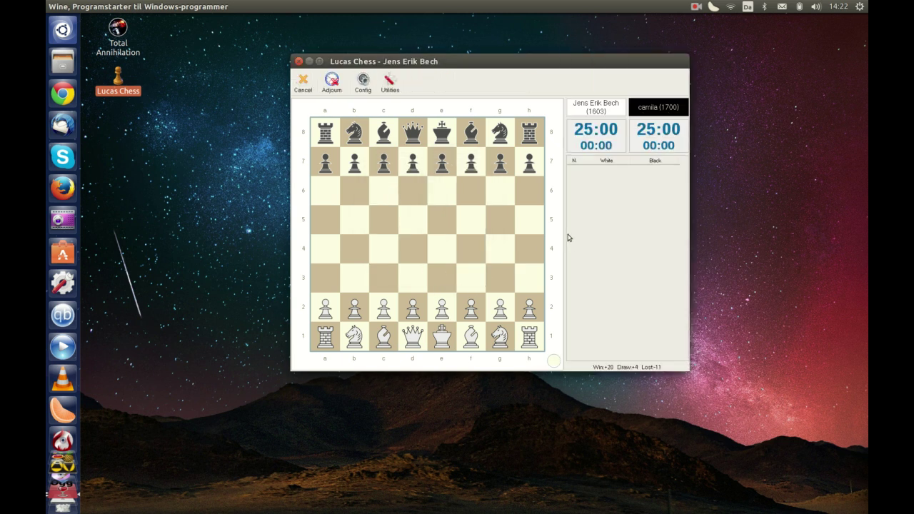
Step: Play White's moves e4, d4, Nc3, Bg5, e5, Bh4 and exf6 against the computer opponent
{"action": "left_click_drag", "start_coordinate": [444, 309], "coordinate": [443, 247]}
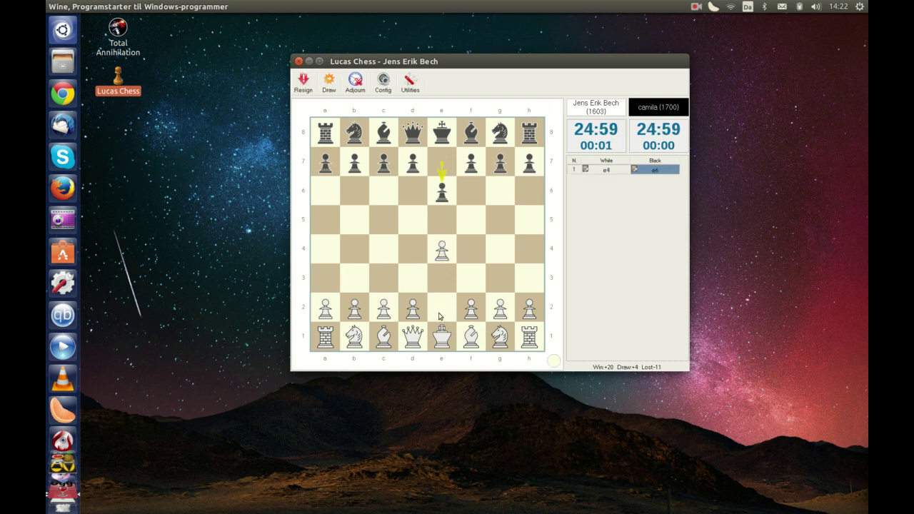
{"action": "left_click_drag", "start_coordinate": [402, 314], "coordinate": [414, 250]}
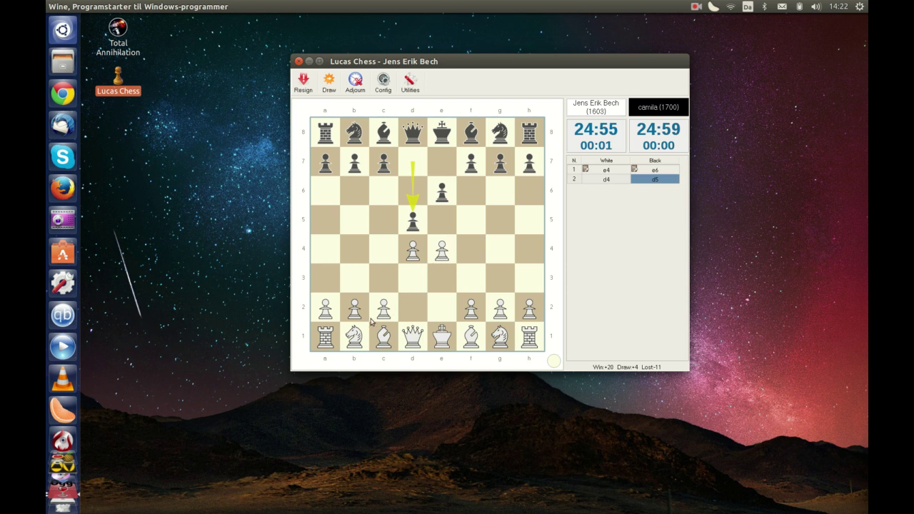
{"action": "left_click_drag", "start_coordinate": [354, 335], "coordinate": [384, 278]}
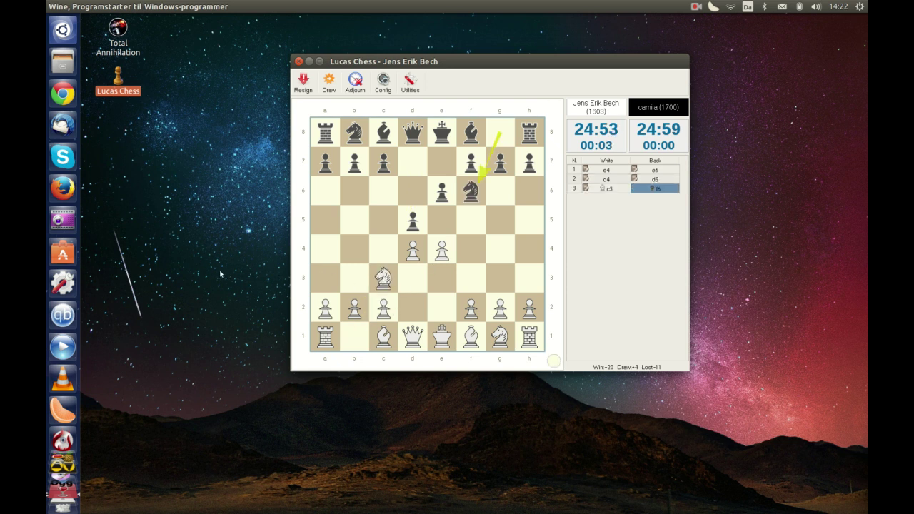
{"action": "left_click_drag", "start_coordinate": [389, 340], "coordinate": [500, 220]}
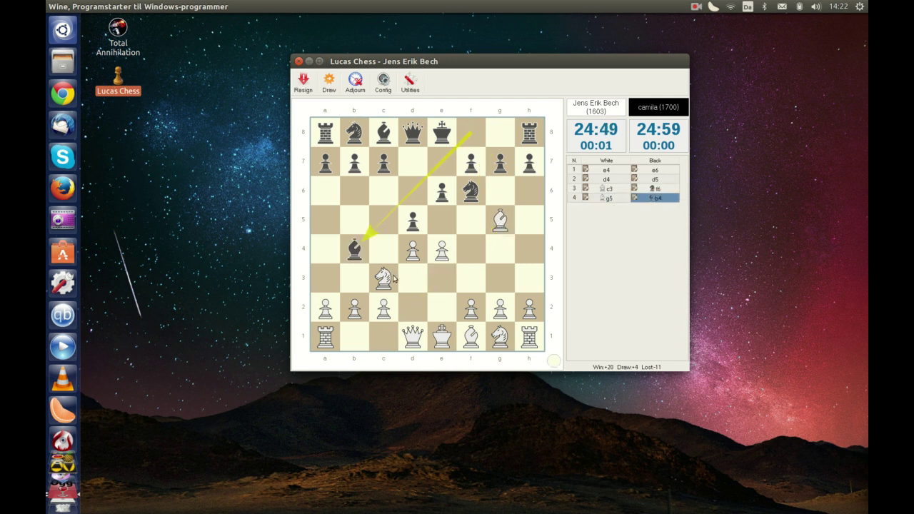
{"action": "left_click_drag", "start_coordinate": [441, 251], "coordinate": [441, 220]}
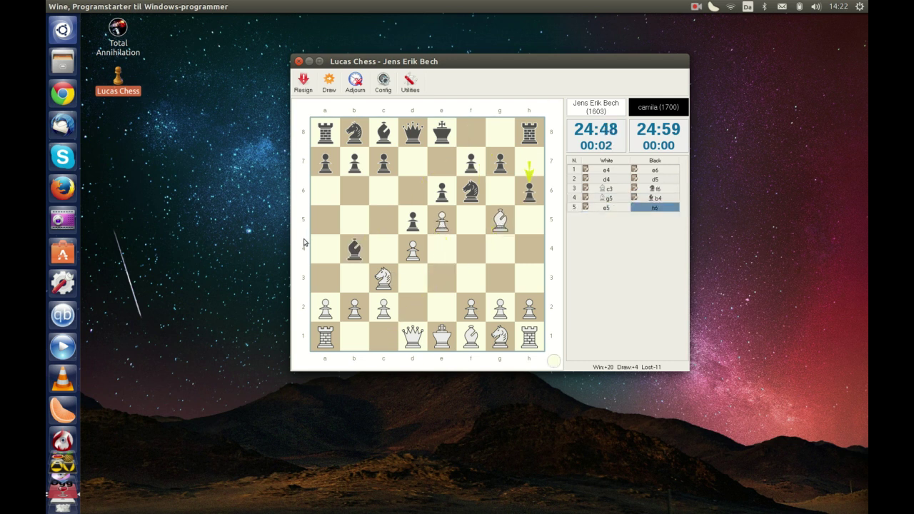
{"action": "left_click_drag", "start_coordinate": [500, 222], "coordinate": [529, 248]}
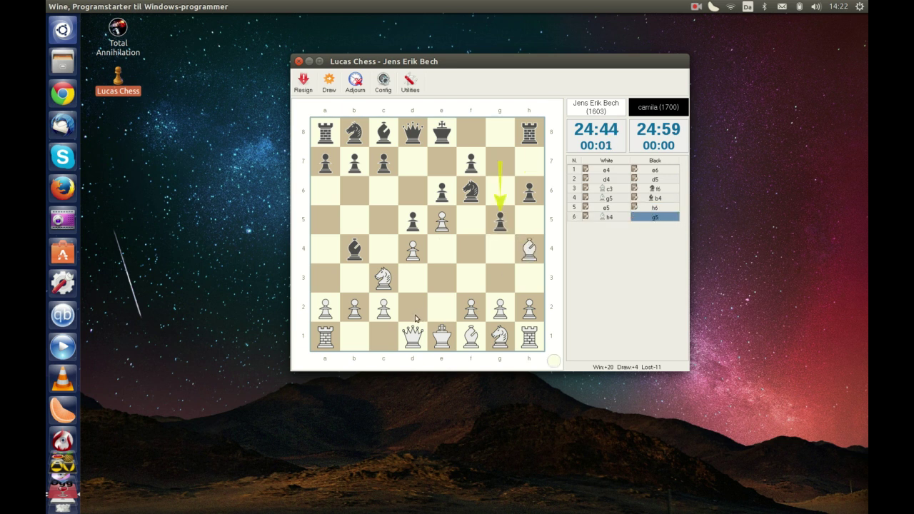
{"action": "left_click_drag", "start_coordinate": [441, 222], "coordinate": [470, 194]}
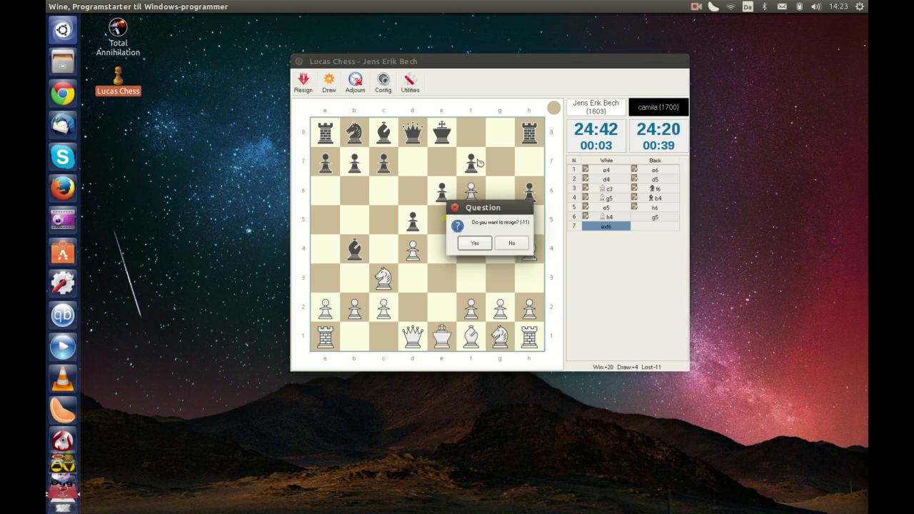
Step: Resign the game against the 1700-rated opponent and exit Lucas Chess to the desktop
{"action": "left_click", "coordinate": [476, 243]}
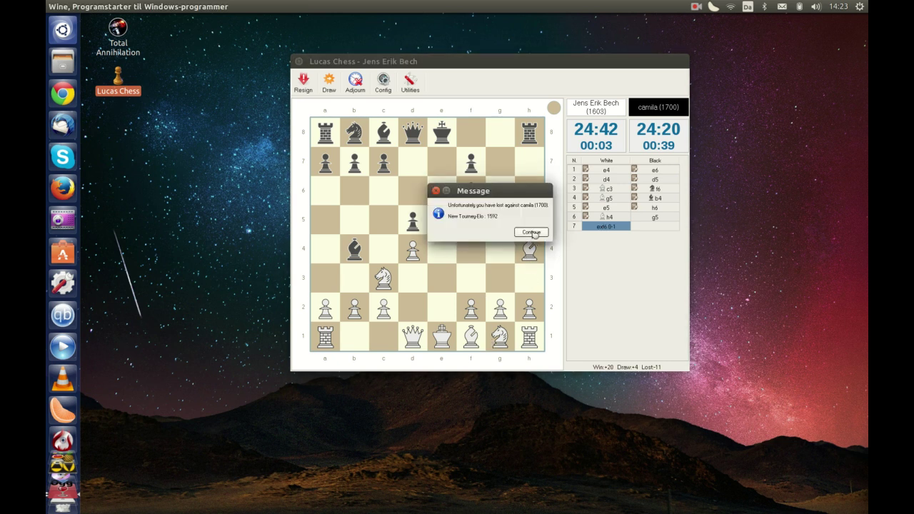
{"action": "left_click", "coordinate": [532, 233]}
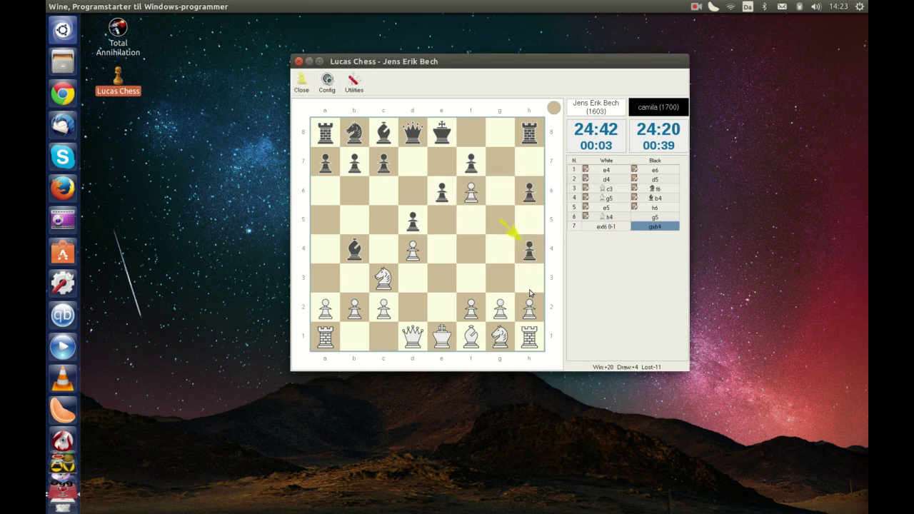
{"action": "left_click", "coordinate": [302, 84]}
{"action": "left_click", "coordinate": [303, 84]}
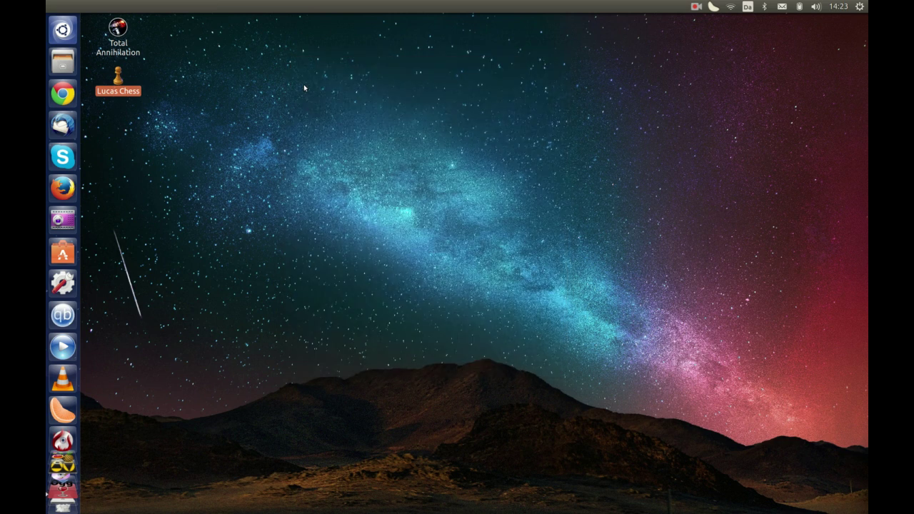